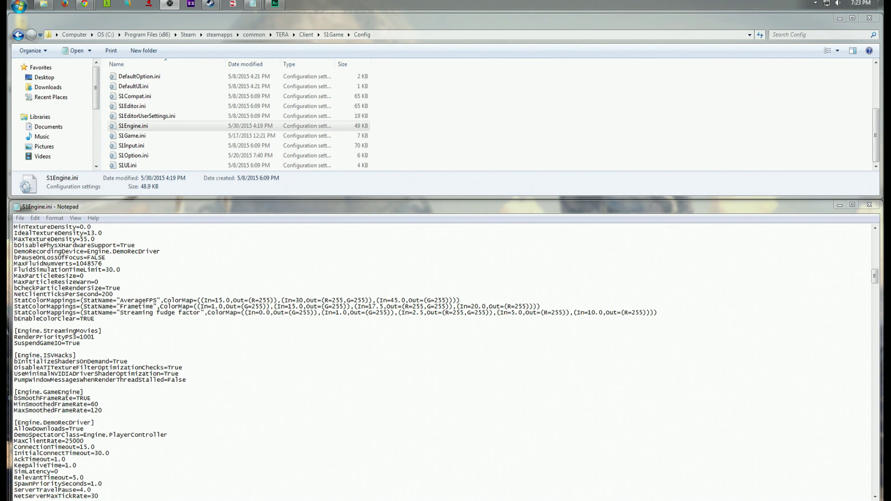
Step: View the Open with choices for S1Engine.ini in the Config folder, then return to the opened file
{"action": "left_click", "coordinate": [559, 306]}
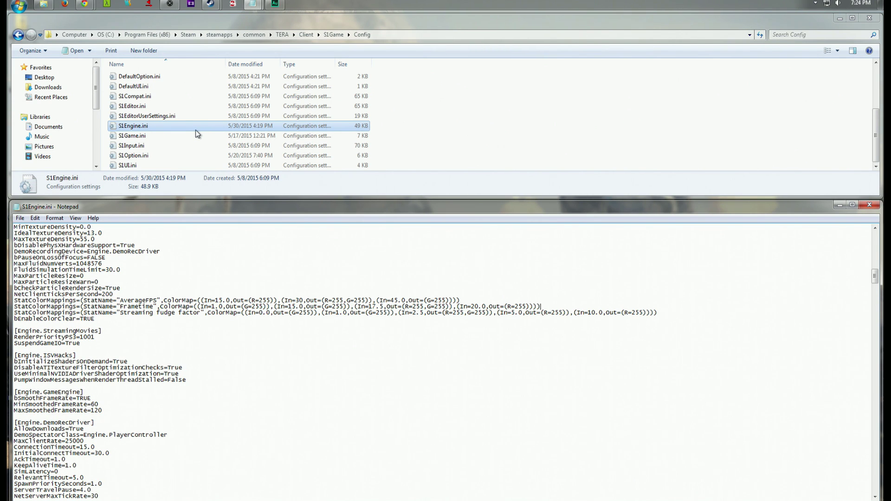
{"action": "right_click", "coordinate": [196, 130]}
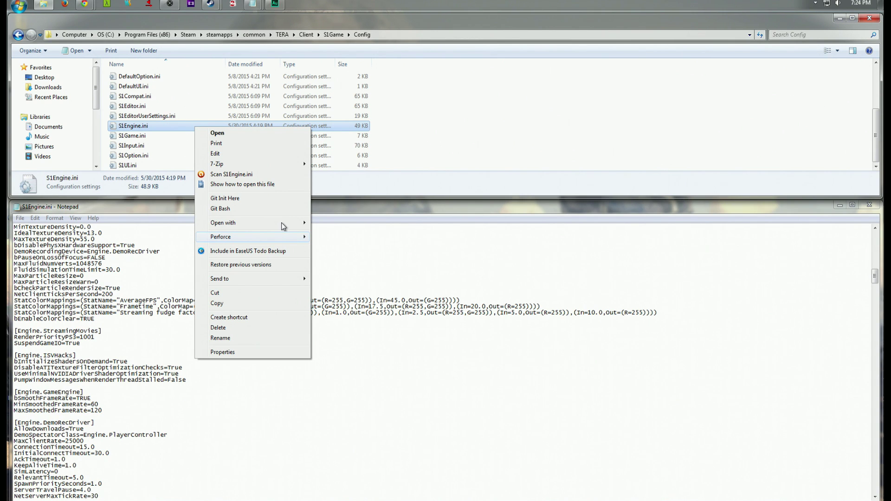
{"action": "mouse_move", "coordinate": [288, 224]}
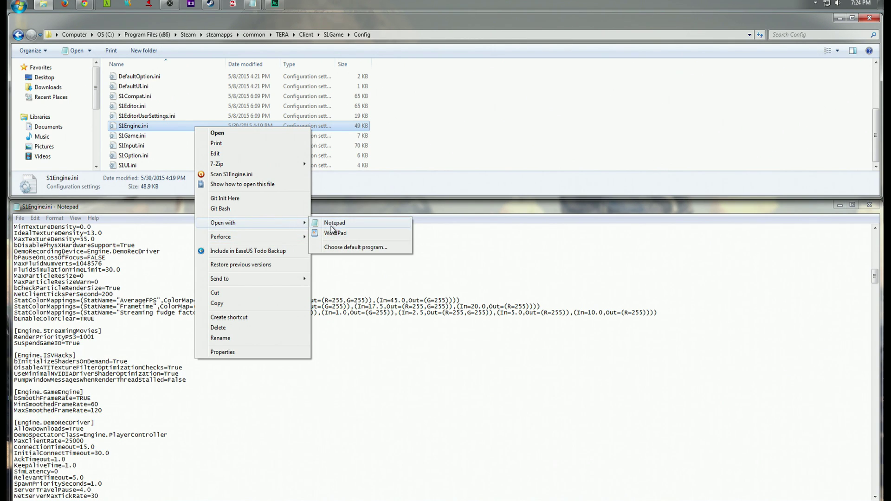
{"action": "left_click", "coordinate": [442, 208]}
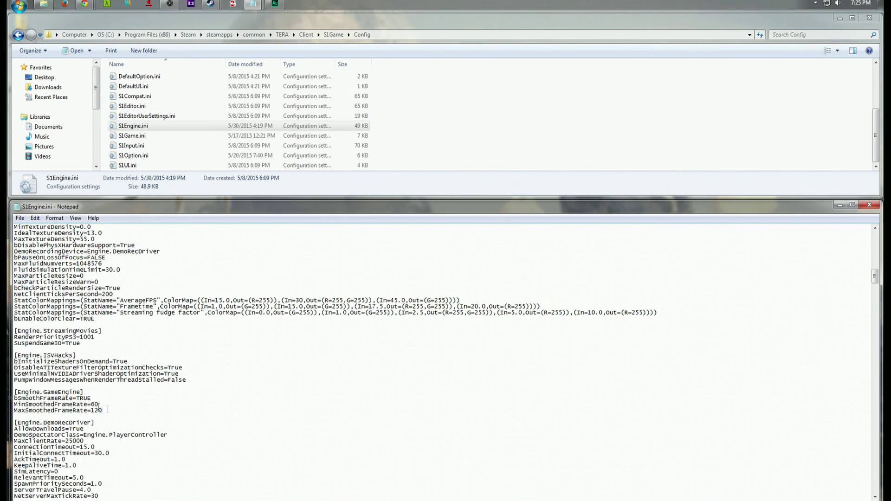
Step: Examine the [Engine.GameEngine] section of S1Engine.ini, highlighting its header and the two smoothed frame rate lines
{"action": "left_click_drag", "start_coordinate": [123, 411], "coordinate": [9, 394]}
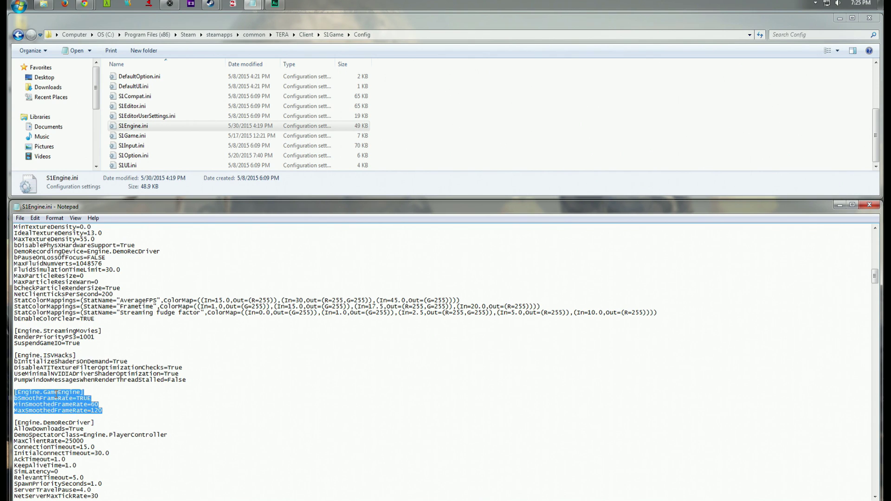
{"action": "left_click", "coordinate": [116, 402]}
{"action": "left_click_drag", "start_coordinate": [85, 393], "coordinate": [14, 392]}
{"action": "left_click", "coordinate": [114, 408]}
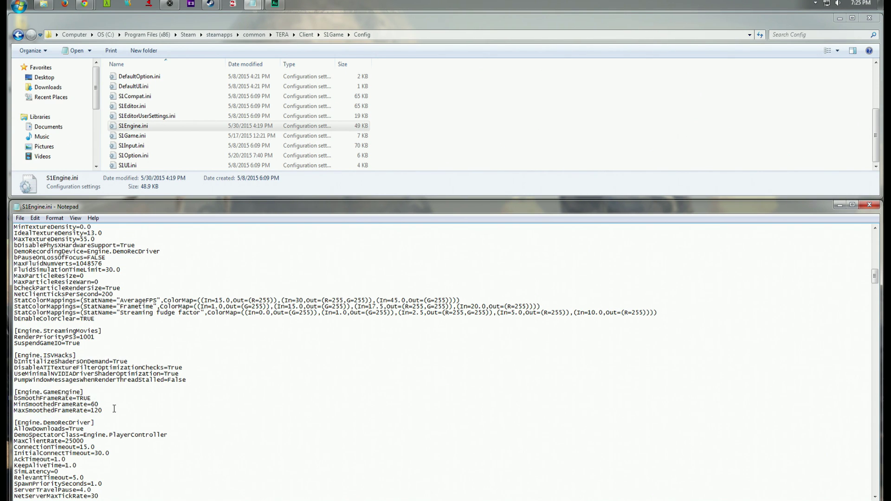
{"action": "left_click_drag", "start_coordinate": [114, 408], "coordinate": [14, 405]}
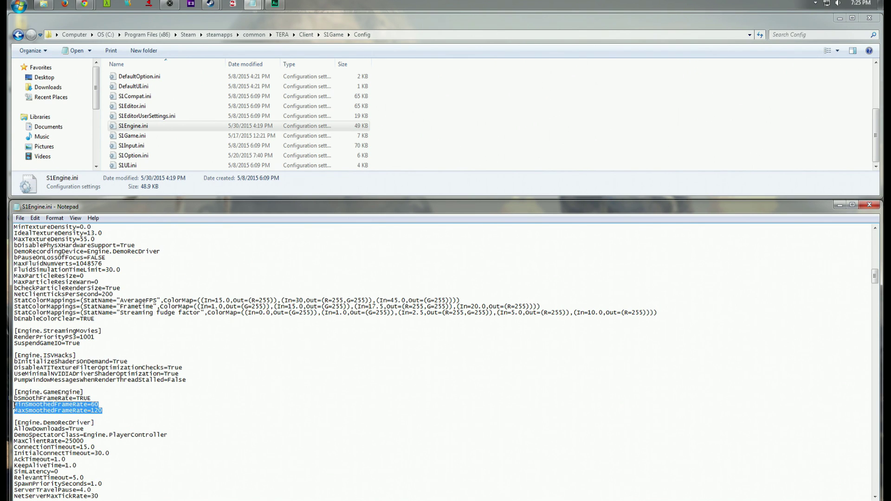
{"action": "left_click", "coordinate": [105, 411]}
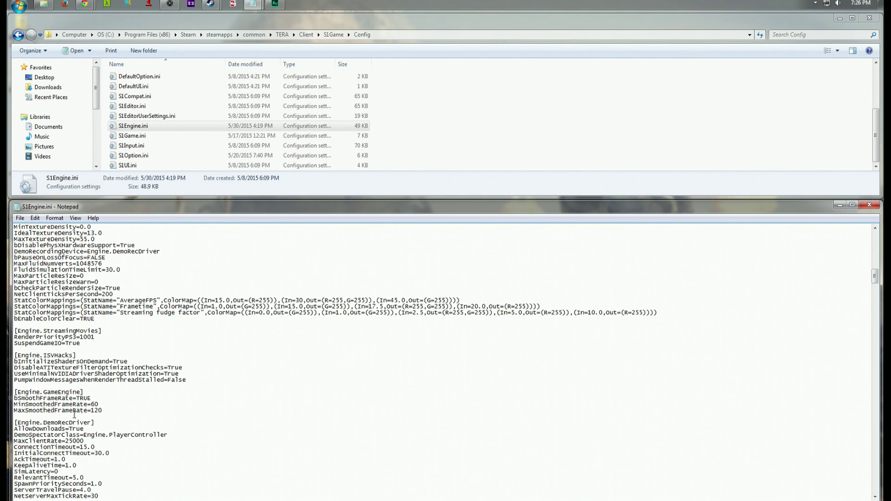
Step: Inspect the MinSmoothedFrameRate and MaxSmoothedFrameRate entries one at a time
{"action": "double_click", "coordinate": [61, 402]}
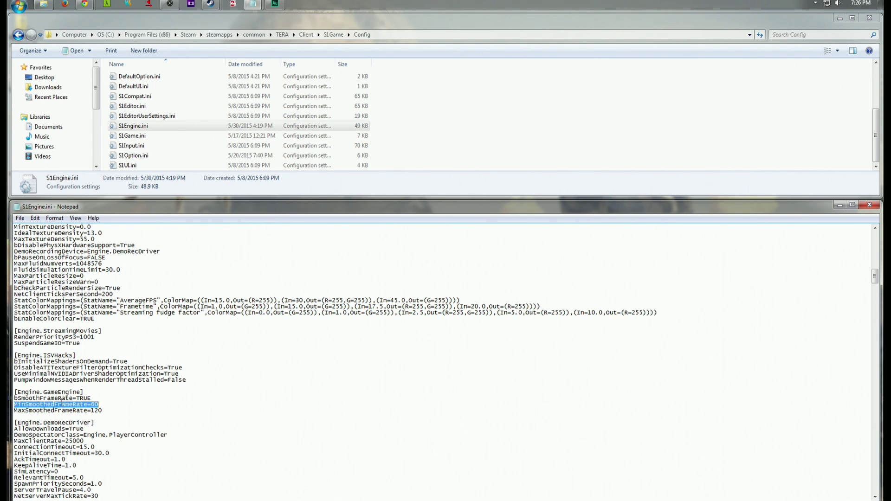
{"action": "left_click", "coordinate": [165, 399]}
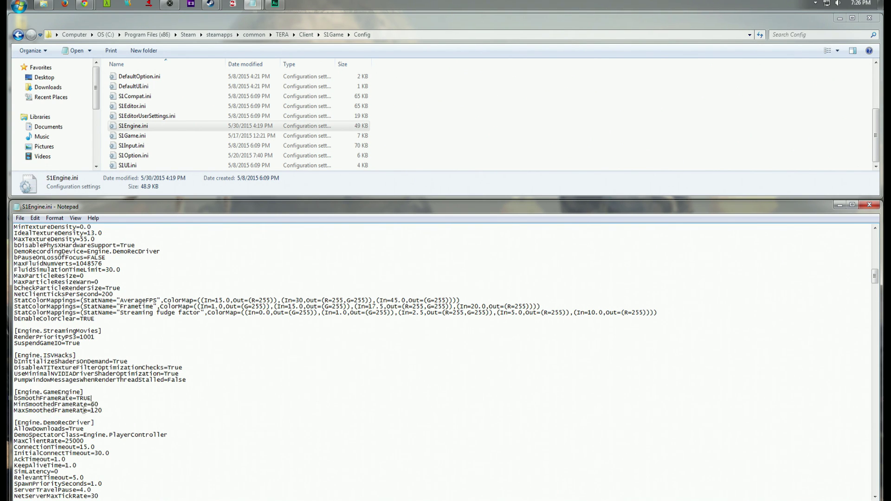
{"action": "double_click", "coordinate": [68, 410]}
{"action": "left_click", "coordinate": [117, 410]}
{"action": "left_click", "coordinate": [107, 404]}
{"action": "left_click", "coordinate": [120, 405]}
Step: Search S1Engine.ini for "AllowD3" and close the search once the first match is reached
{"action": "key", "text": "ctrl+f"}
{"action": "type", "text": "Allow"}
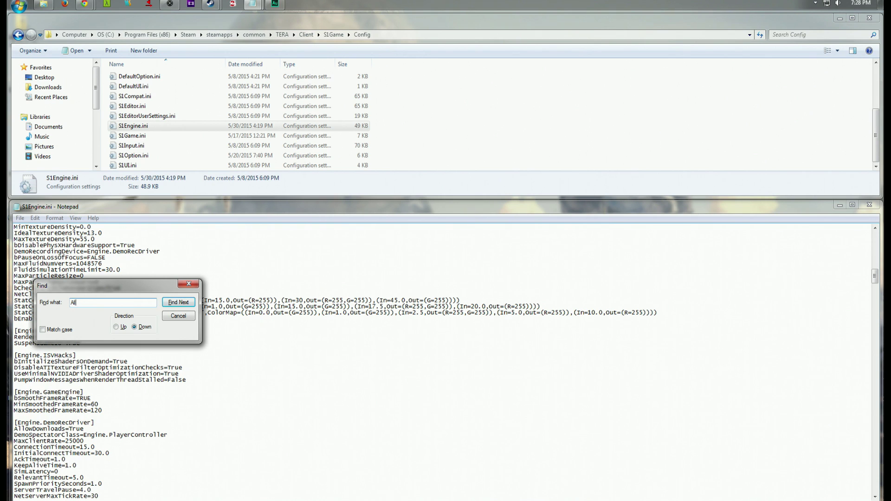
{"action": "type", "text": "D3"}
{"action": "key", "text": "Return"}
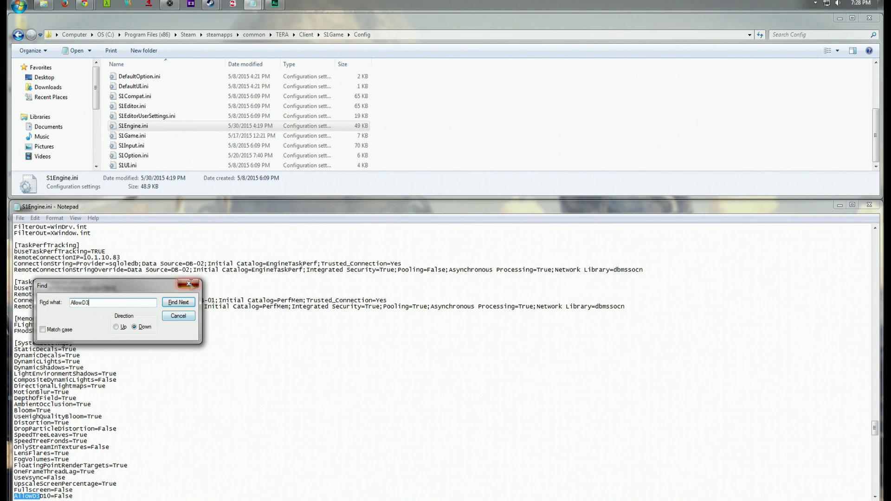
{"action": "left_click", "coordinate": [188, 284]}
Step: Examine the AllowD3D10 entry in the [SystemSettings] section, highlighting the whole line
{"action": "left_click", "coordinate": [82, 496]}
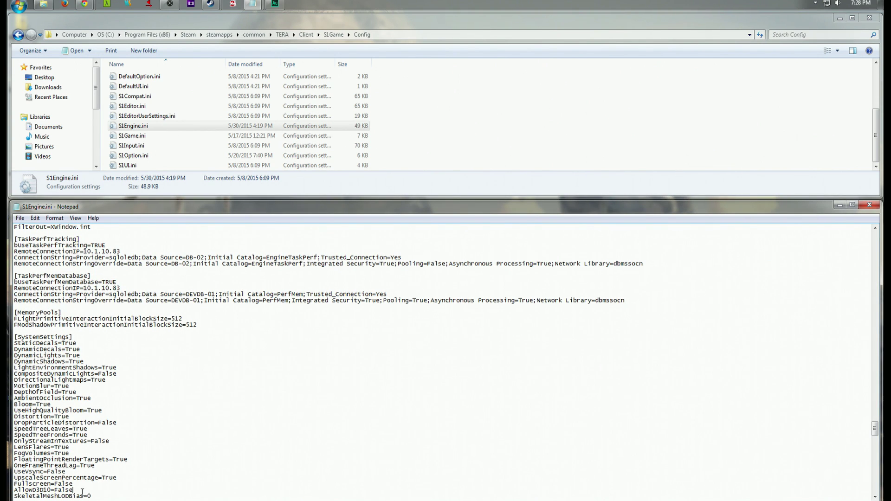
{"action": "scroll", "coordinate": [117, 445], "scroll_direction": "down", "scroll_amount": 2}
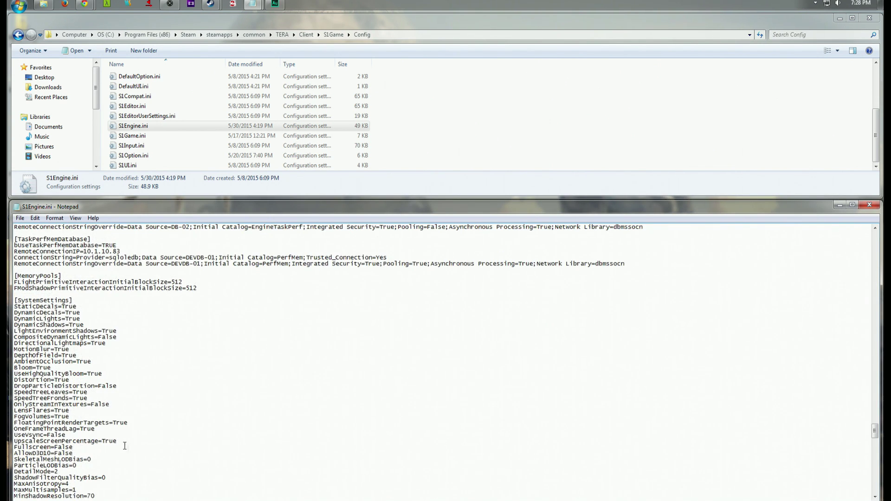
{"action": "scroll", "coordinate": [124, 446], "scroll_direction": "down", "scroll_amount": 4}
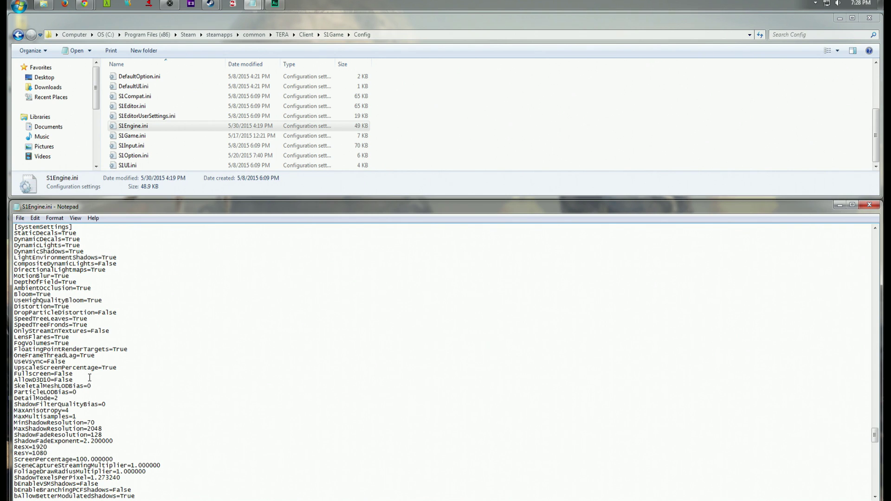
{"action": "left_click_drag", "start_coordinate": [89, 377], "coordinate": [15, 379]}
{"action": "left_click", "coordinate": [78, 380]}
{"action": "key", "text": "shift+Home"}
{"action": "left_click", "coordinate": [73, 381]}
{"action": "key", "text": "shift+Home"}
{"action": "key", "text": "End"}
{"action": "key", "text": "shift+Home"}
Step: Examine the AllowD3D11 entry at the end of the [SystemSettings] section, highlighting the line
{"action": "scroll", "coordinate": [72, 392], "scroll_direction": "down", "scroll_amount": 20}
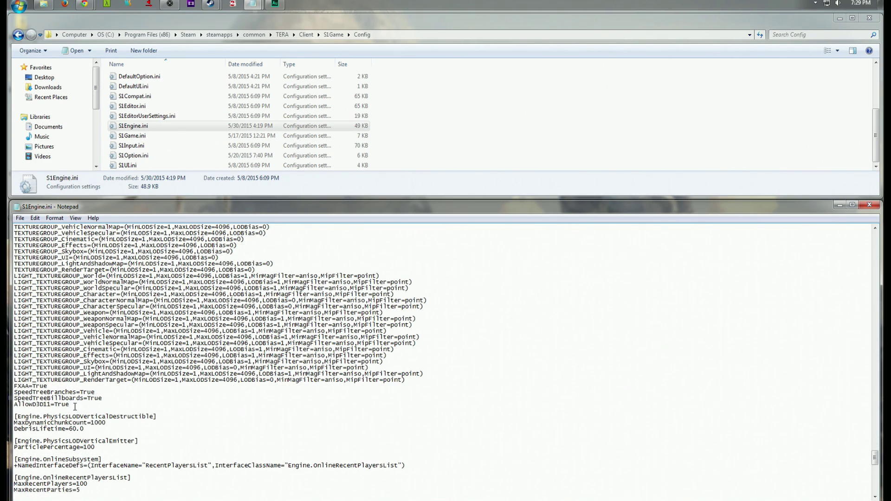
{"action": "left_click_drag", "start_coordinate": [69, 405], "coordinate": [16, 405]}
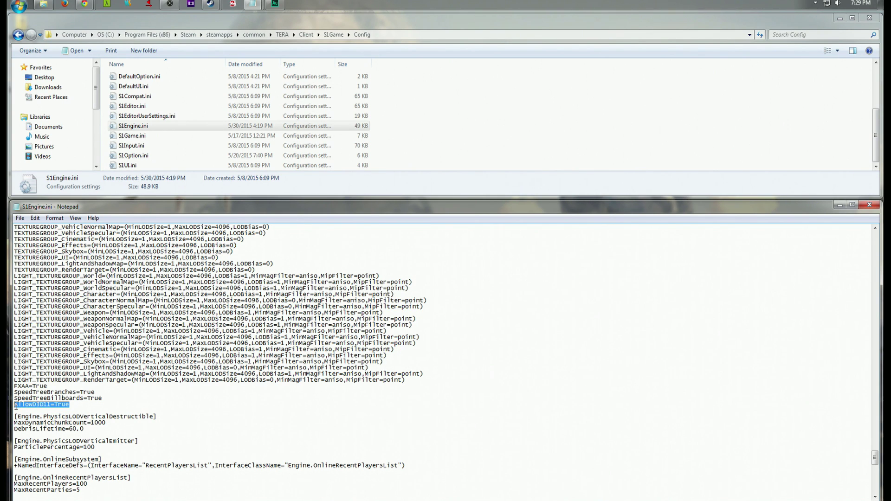
{"action": "left_click", "coordinate": [84, 406]}
{"action": "double_click", "coordinate": [66, 402]}
{"action": "left_click", "coordinate": [72, 406]}
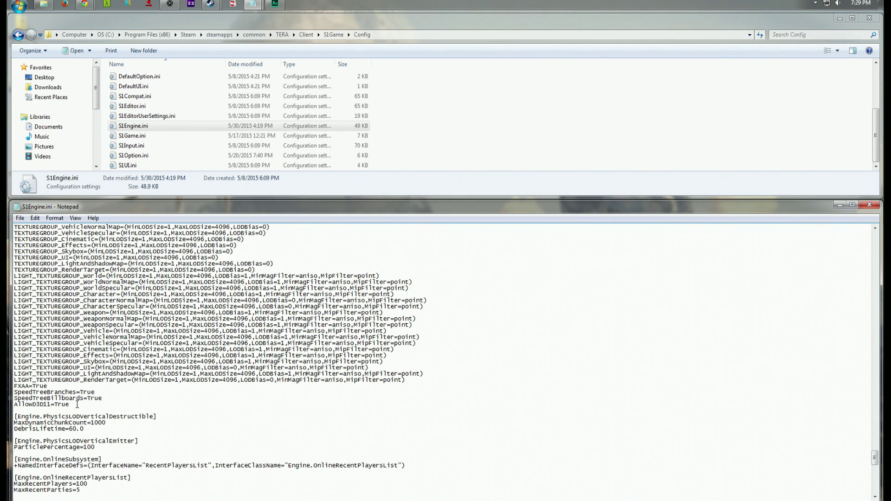